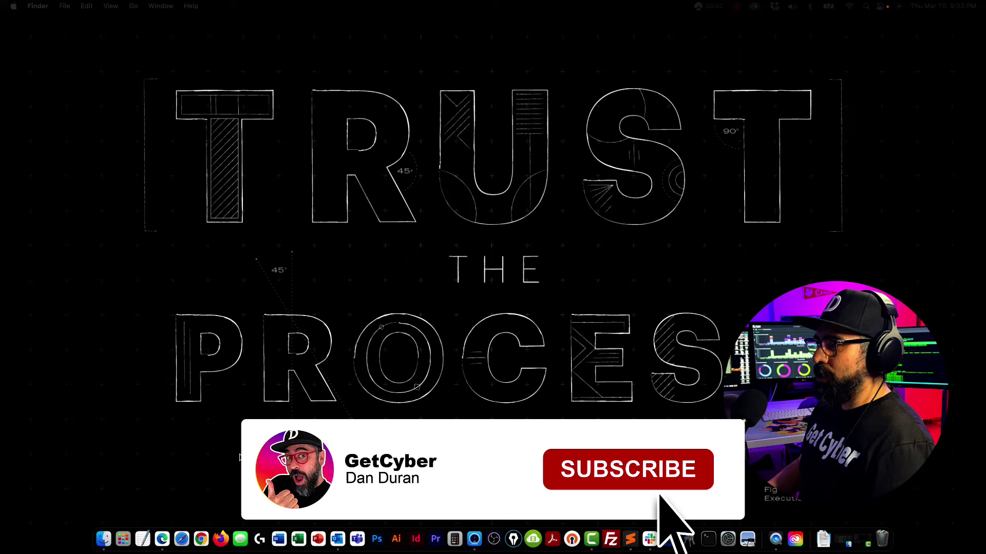
- Search Google for 'belana etch' and download balenaEtcher for macOS from balena.io/etcher
{"action": "left_click", "coordinate": [169, 535]}
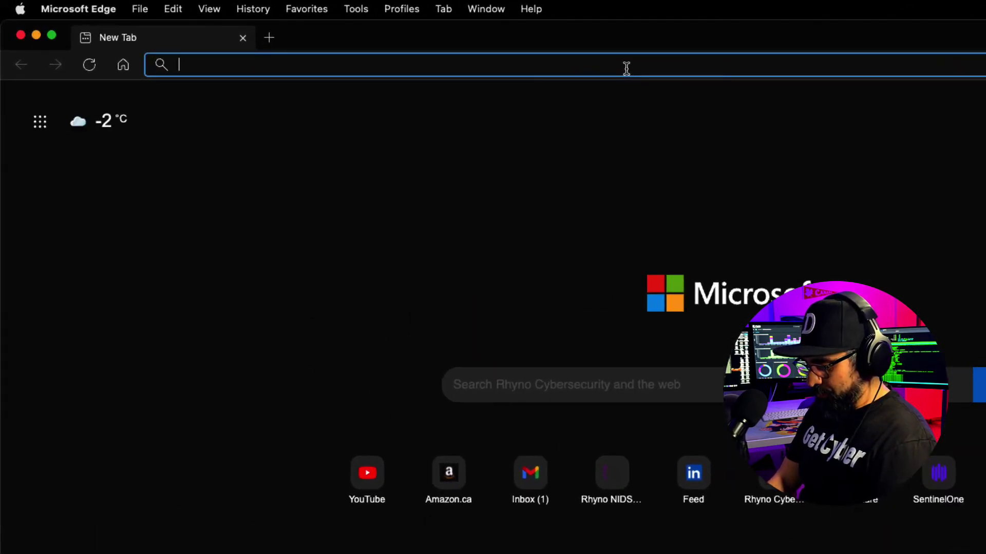
{"action": "type", "text": "belana etch"}
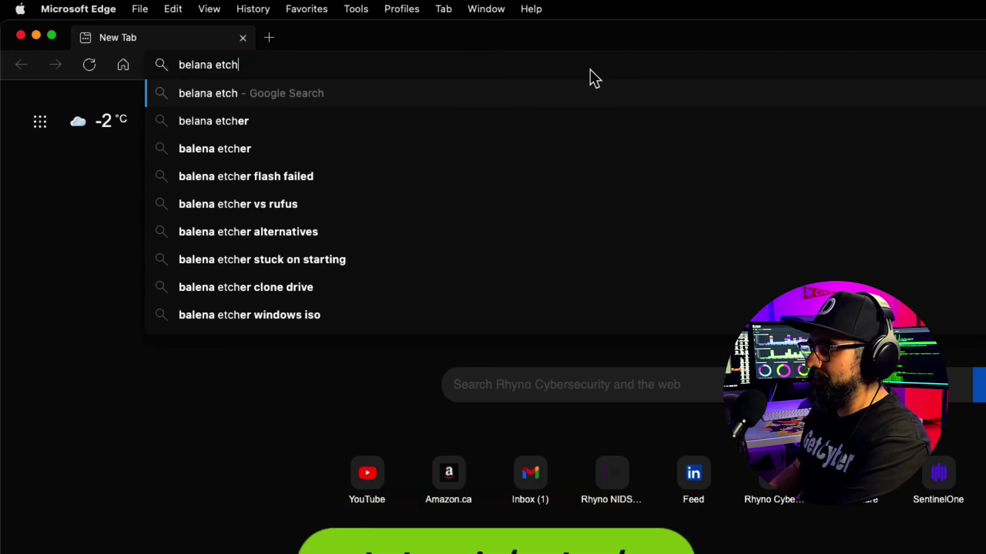
{"action": "key", "text": "Return"}
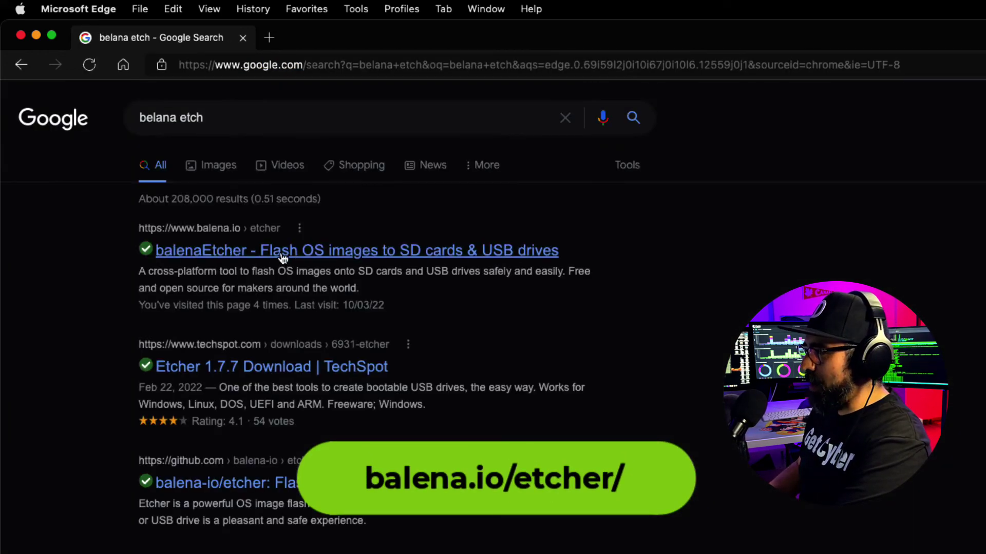
{"action": "left_click", "coordinate": [342, 251]}
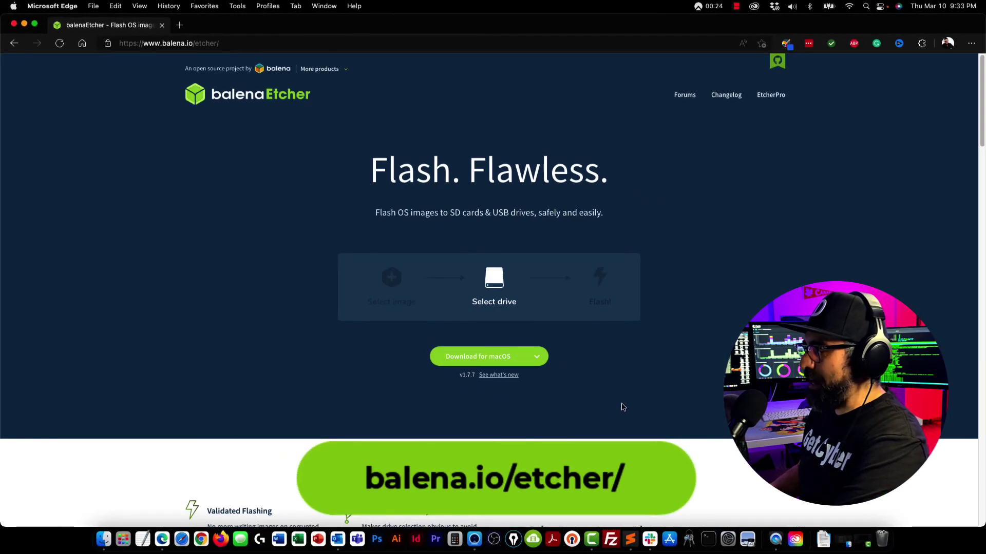
{"action": "left_click", "coordinate": [488, 357]}
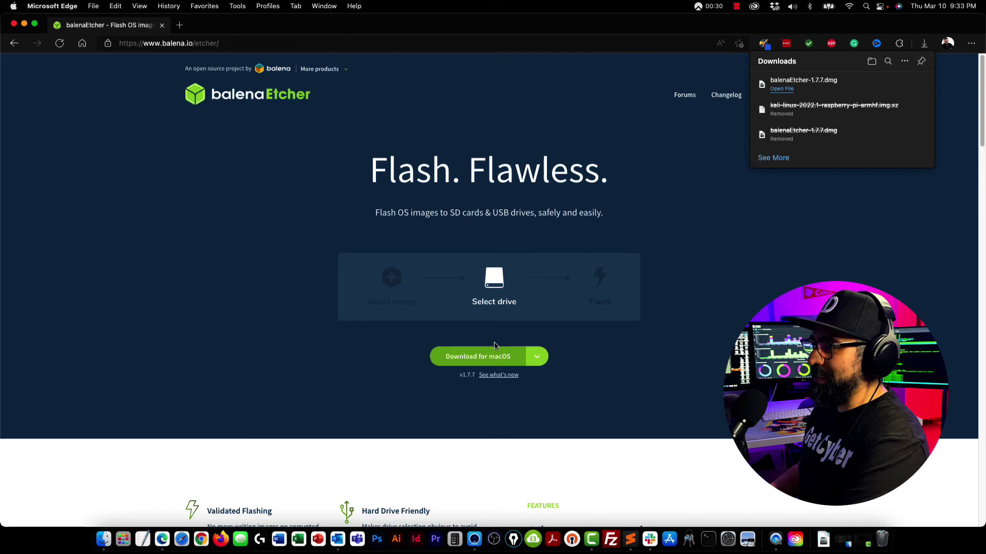
- Download the Kali Raspberry Pi 2, 3, 4 and 400 (32-bit) ARM image from kali.org/get-kali
{"action": "left_click", "coordinate": [179, 24]}
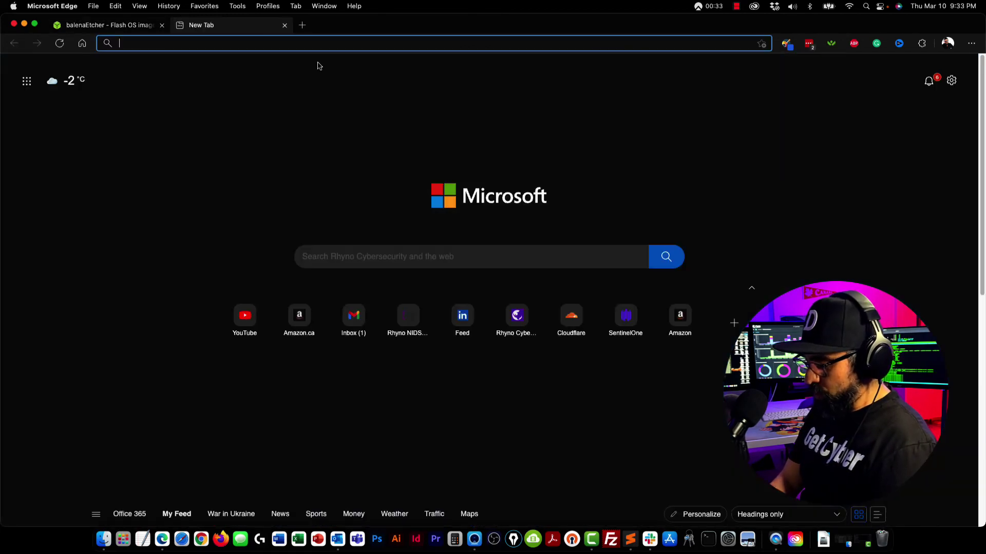
{"action": "type", "text": "kali.org/get-kali/#kali-bare-metal"}
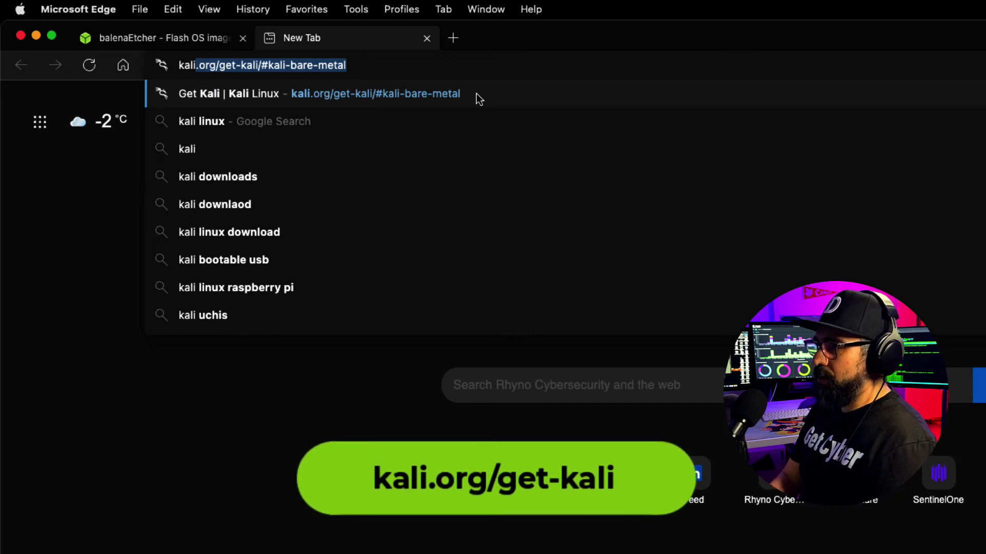
{"action": "key", "text": "Right"}
{"action": "key", "text": "BackSpace"}
{"action": "key", "text": "BackSpace"}
{"action": "key", "text": "BackSpace"}
{"action": "key", "text": "BackSpace"}
{"action": "key", "text": "BackSpace"}
{"action": "key", "text": "BackSpace"}
{"action": "key", "text": "BackSpace"}
{"action": "key", "text": "BackSpace"}
{"action": "key", "text": "BackSpace"}
{"action": "key", "text": "BackSpace"}
{"action": "key", "text": "BackSpace"}
{"action": "key", "text": "BackSpace"}
{"action": "key", "text": "BackSpace"}
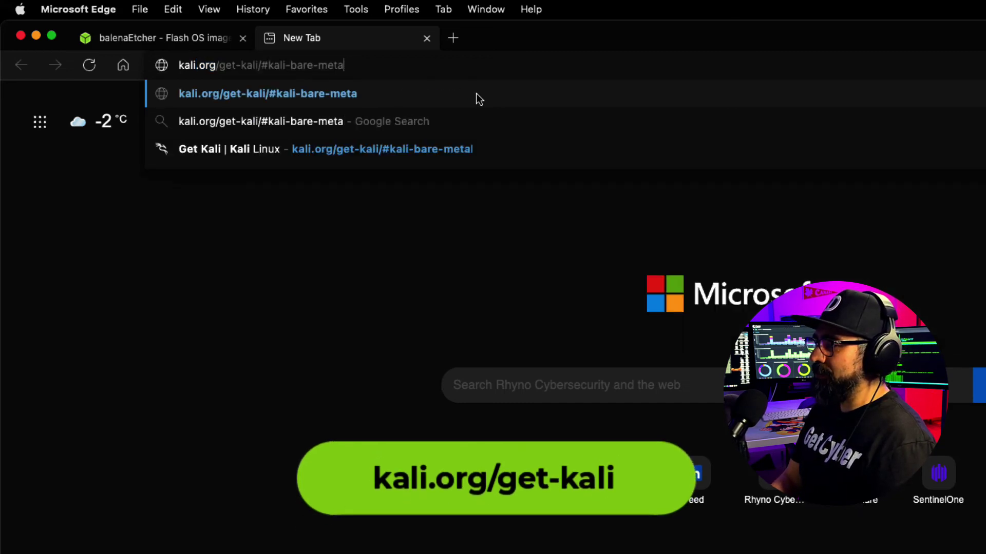
{"action": "key", "text": "BackSpace"}
{"action": "key", "text": "BackSpace"}
{"action": "key", "text": "BackSpace"}
{"action": "key", "text": "Return"}
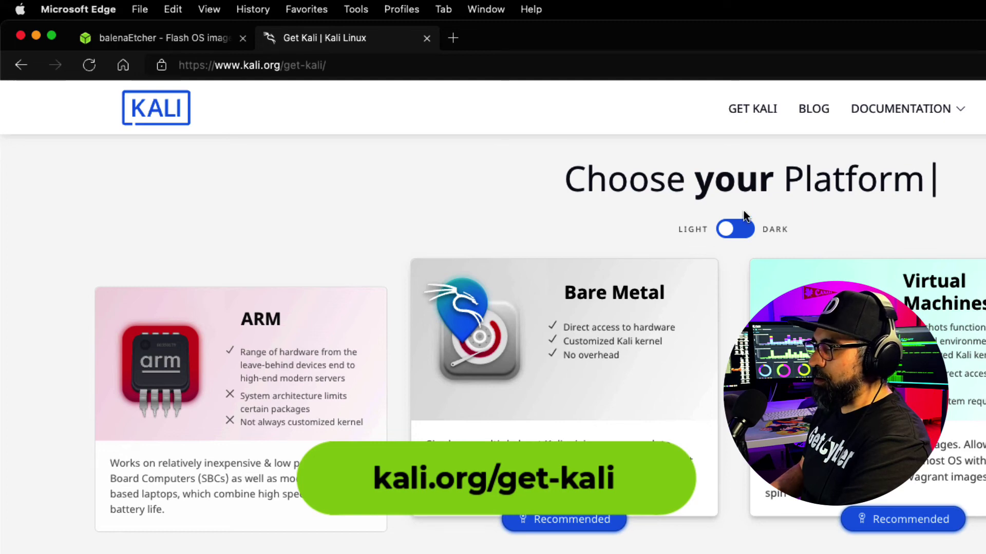
{"action": "left_click", "coordinate": [258, 335]}
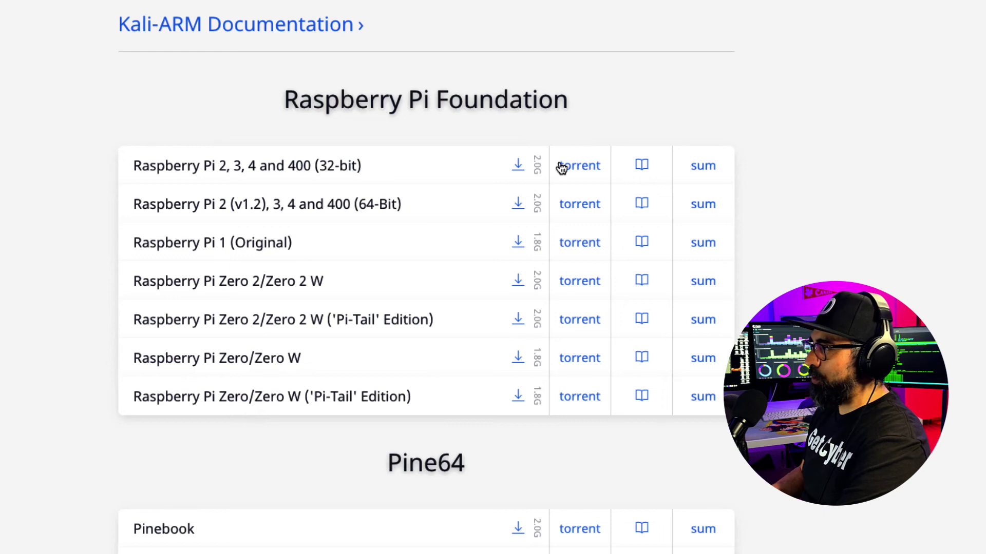
{"action": "left_click", "coordinate": [518, 166]}
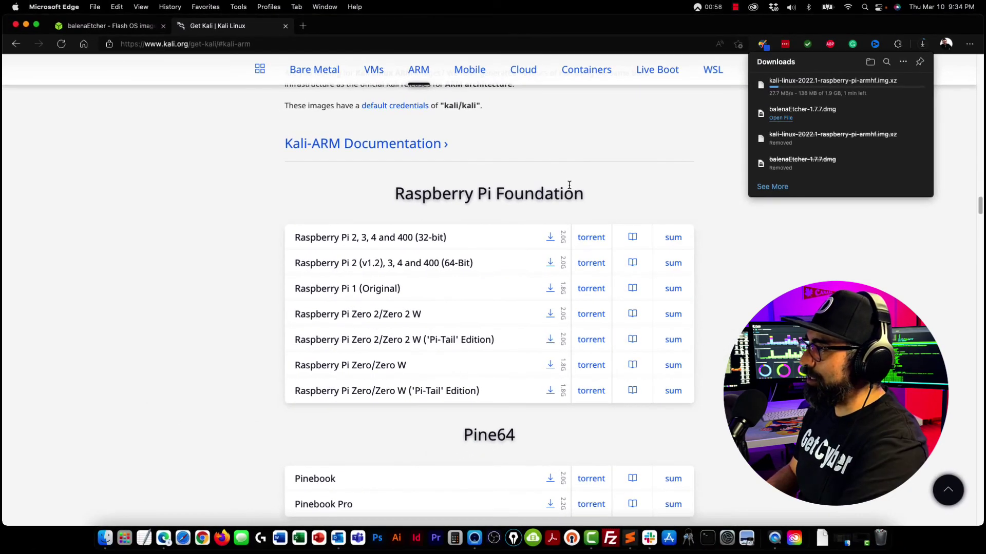
- Open the balenaEtcher disk image and install the app into Applications
{"action": "left_click", "coordinate": [781, 119]}
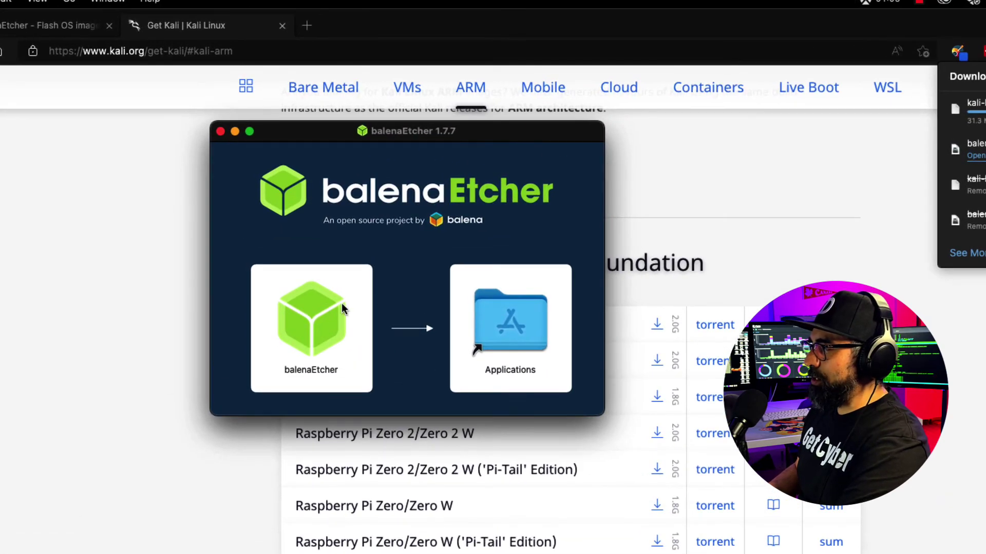
{"action": "left_click_drag", "start_coordinate": [305, 231], "coordinate": [513, 166]}
{"action": "left_click_drag", "start_coordinate": [604, 225], "coordinate": [516, 310]}
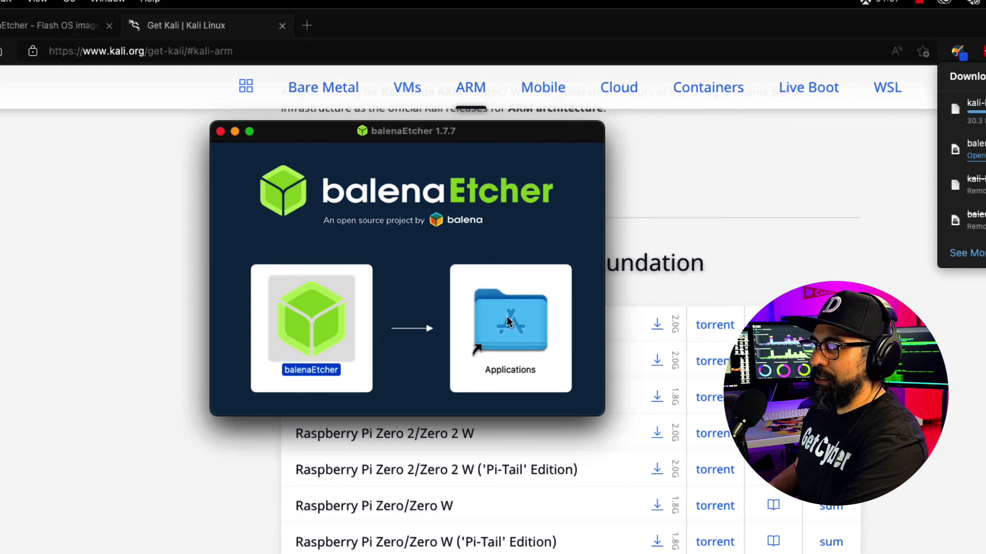
{"action": "left_click", "coordinate": [507, 317]}
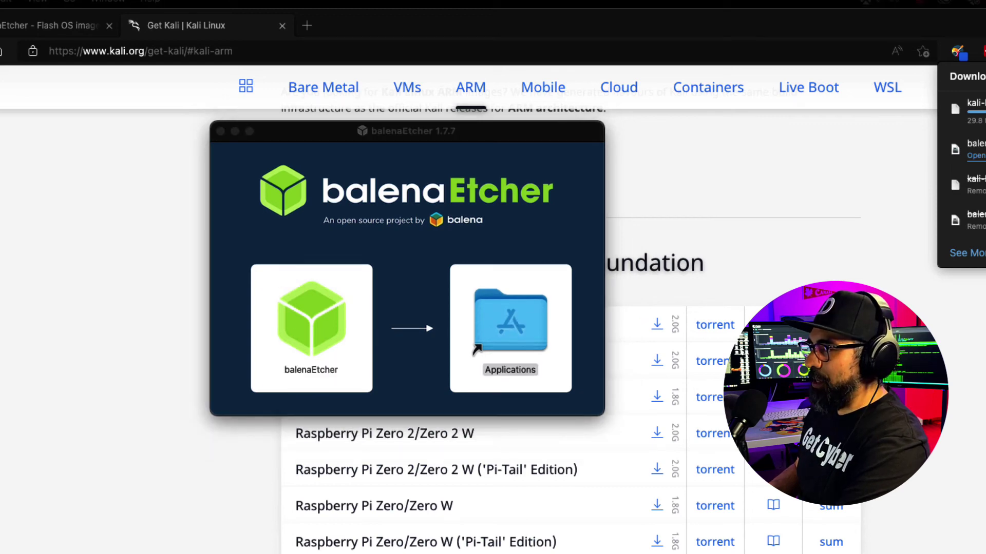
- Launch balenaEtcher from Applications, confirm the Internet-download warning, and close the Finder windows
{"action": "key", "text": "super+shift+a"}
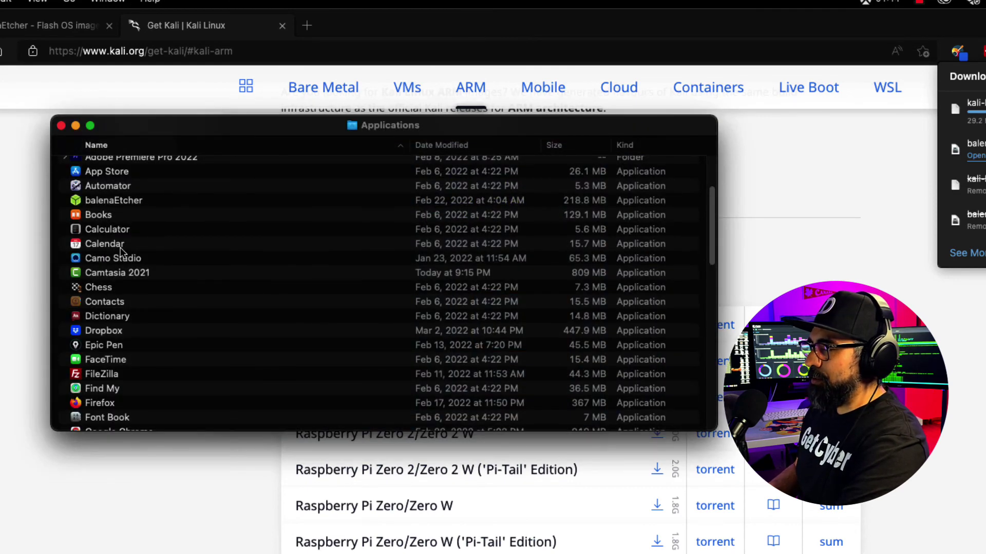
{"action": "scroll", "coordinate": [123, 221], "scroll_direction": "up", "scroll_amount": 1}
{"action": "left_click", "coordinate": [105, 226]}
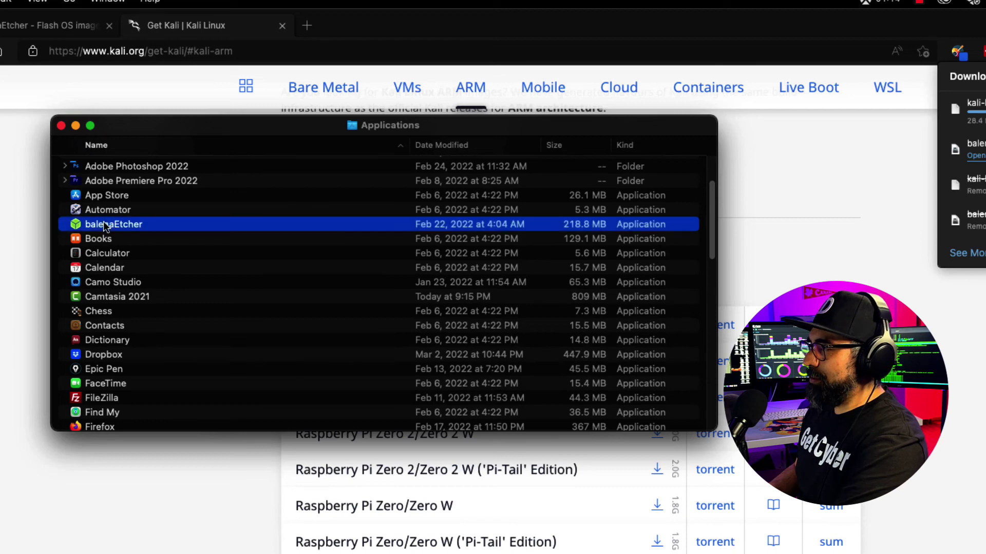
{"action": "double_click", "coordinate": [106, 226]}
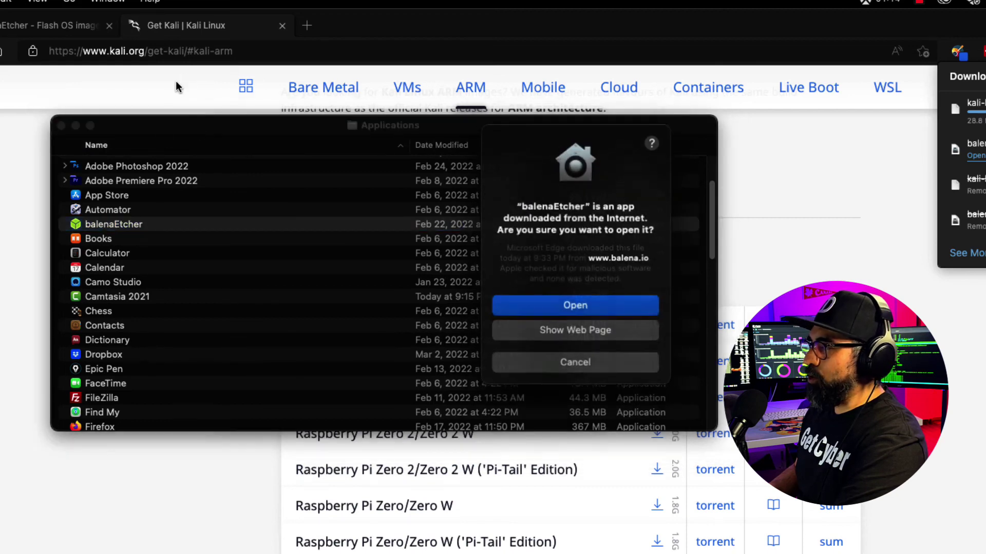
{"action": "left_click", "coordinate": [576, 303]}
{"action": "left_click", "coordinate": [61, 125]}
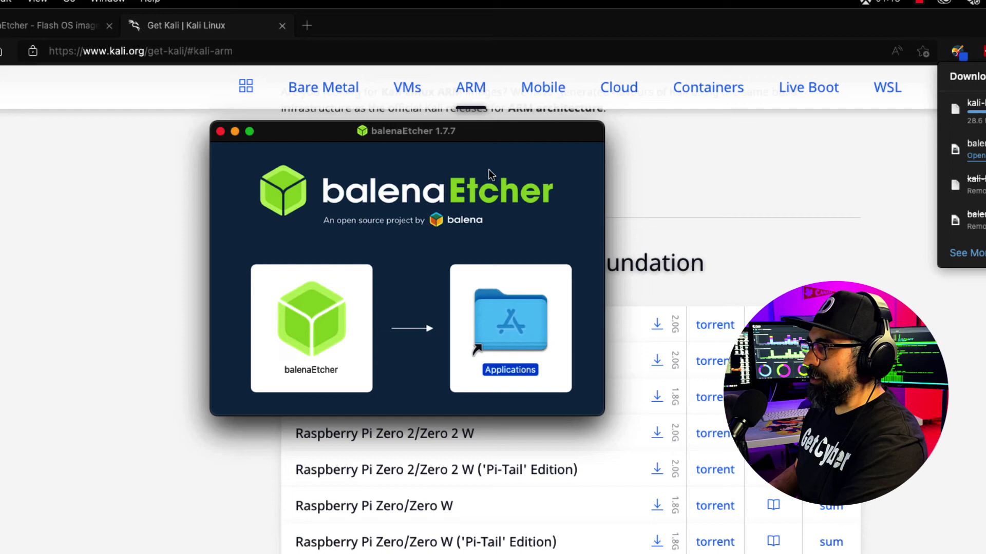
{"action": "left_click", "coordinate": [220, 131]}
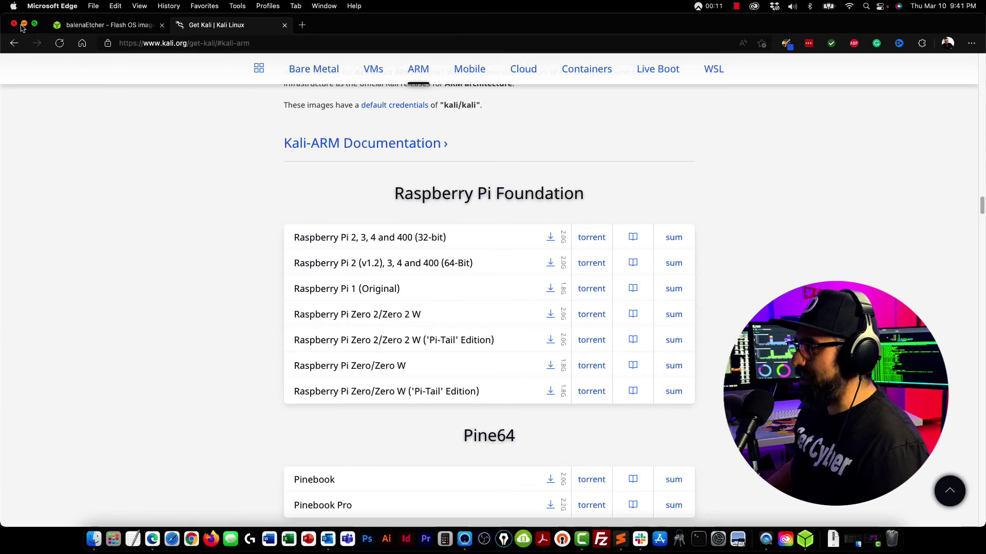
- Load the kali-linux raspberry-pi armhf image from Downloads as the flash source, then list target drives
{"action": "left_click", "coordinate": [23, 25]}
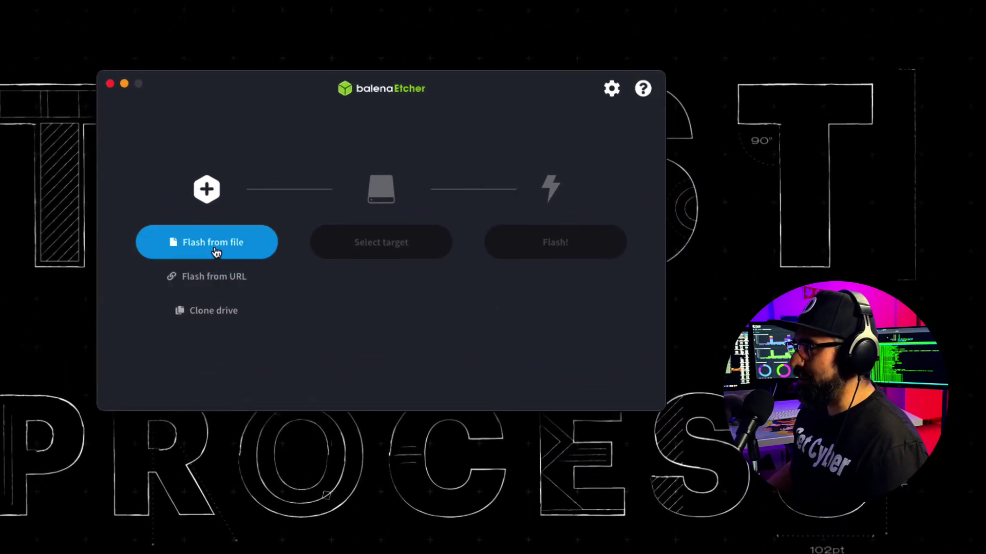
{"action": "left_click", "coordinate": [217, 251]}
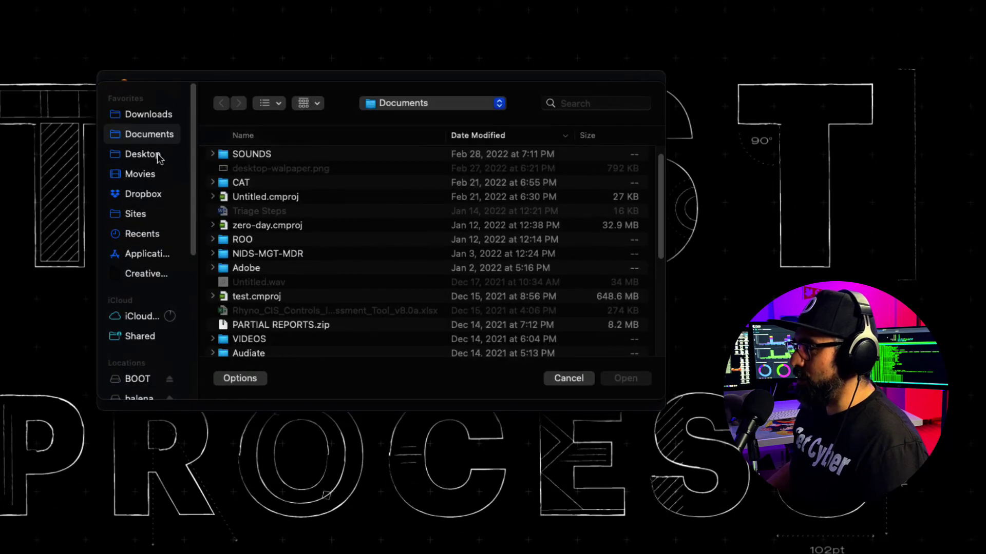
{"action": "left_click", "coordinate": [152, 117]}
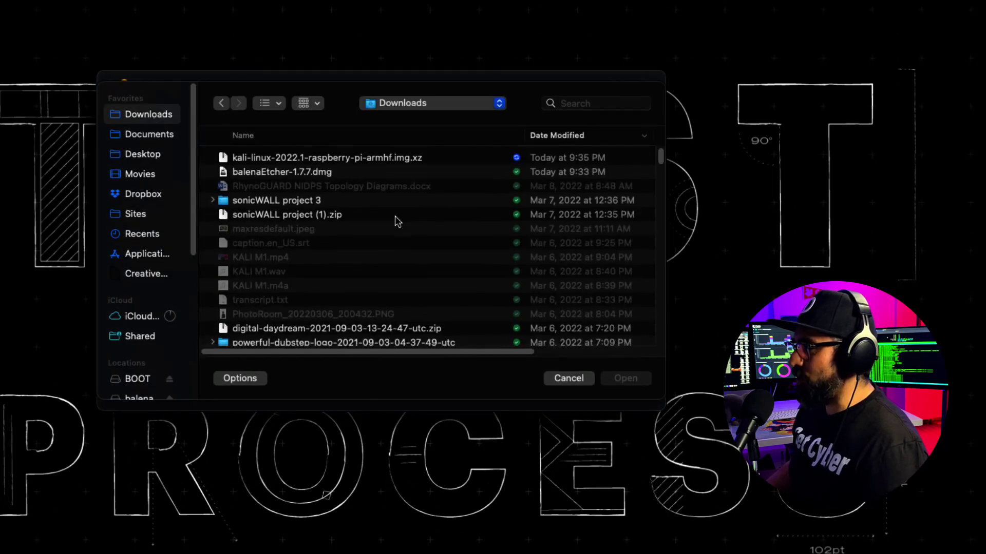
{"action": "double_click", "coordinate": [321, 159]}
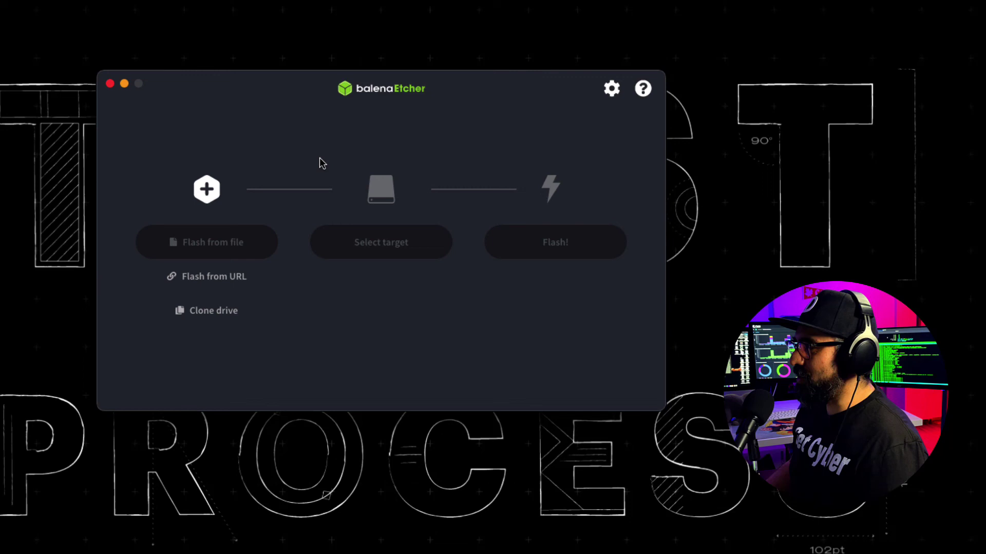
{"action": "left_click", "coordinate": [437, 240]}
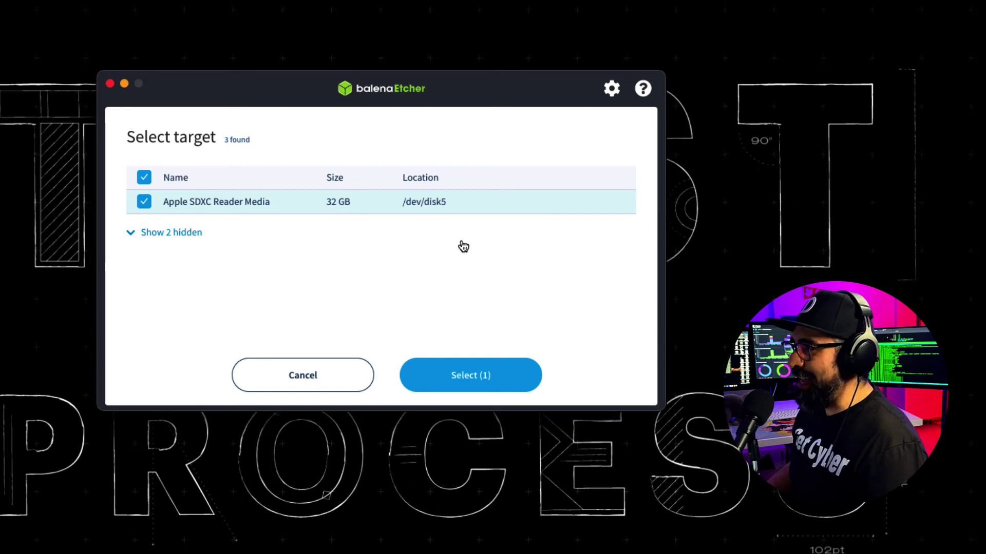
- Target the hidden 32 GB Apple SDXC Reader Media and start flashing, authorizing with the account password
{"action": "left_click", "coordinate": [159, 233]}
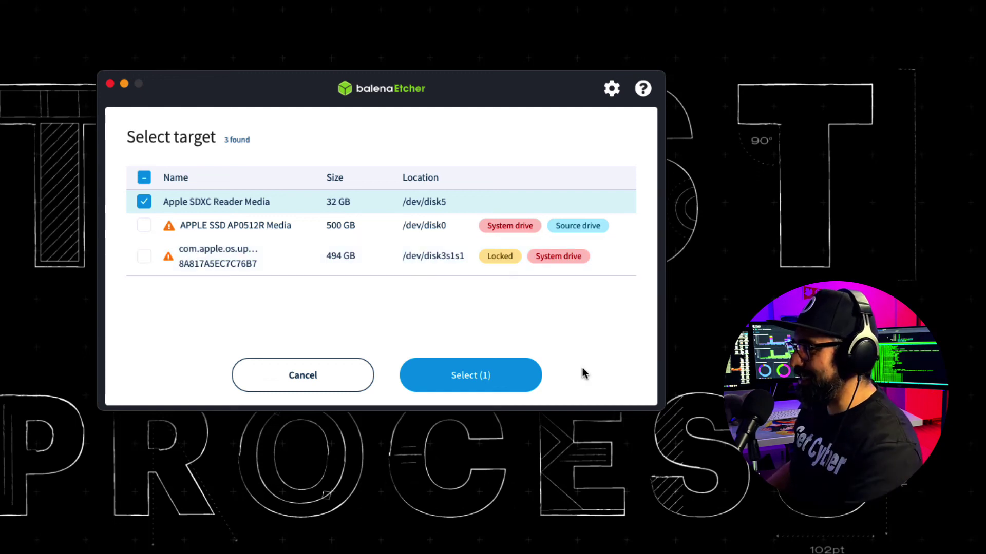
{"action": "left_click", "coordinate": [483, 376]}
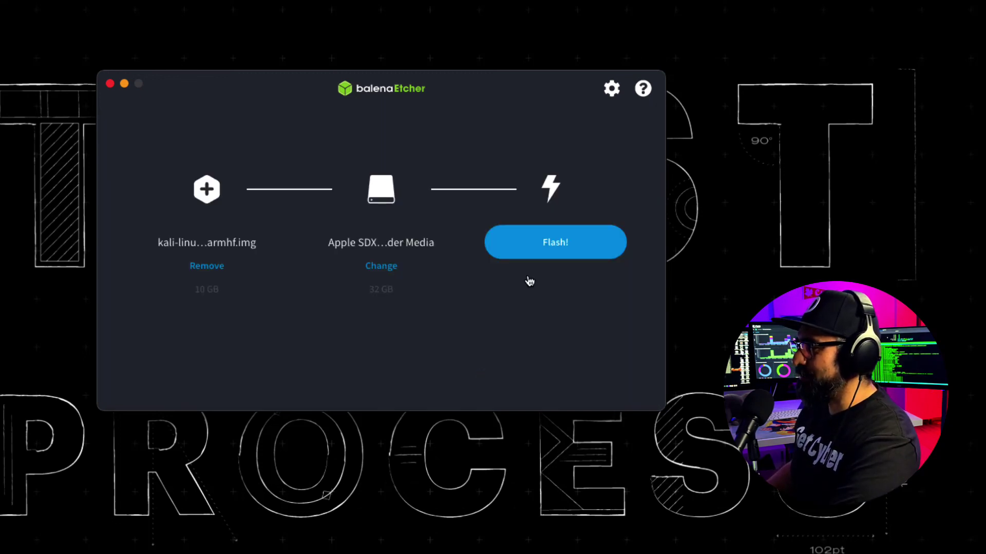
{"action": "left_click", "coordinate": [575, 246]}
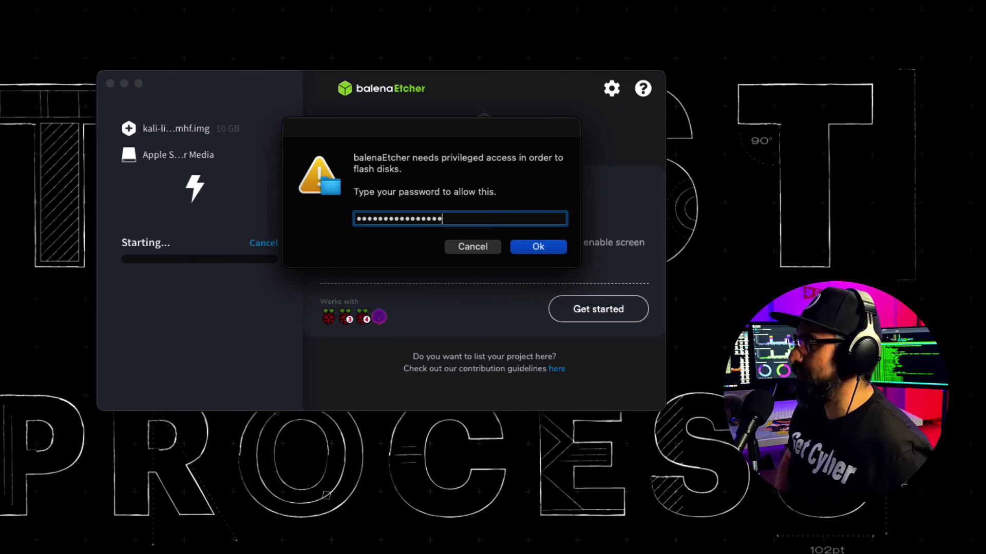
{"action": "key", "text": "Return"}
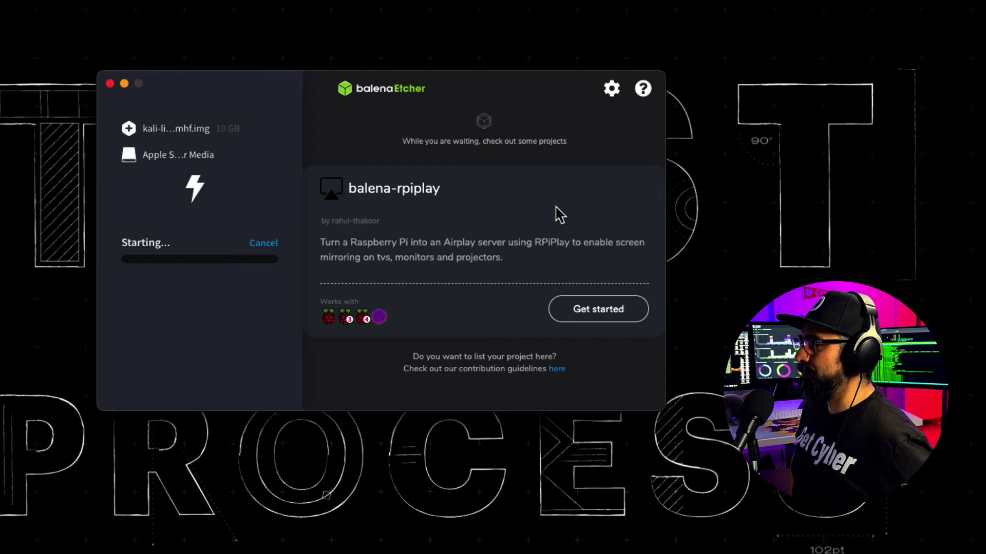